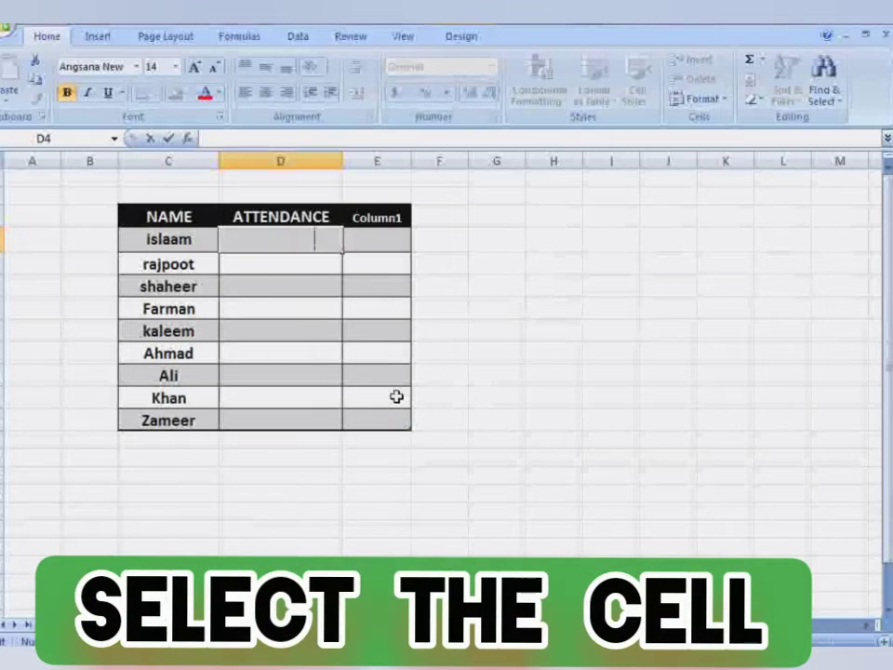
Select islaam's attendance cell D4 and show the Insert ribbon.
{"action": "left_click", "coordinate": [270, 267]}
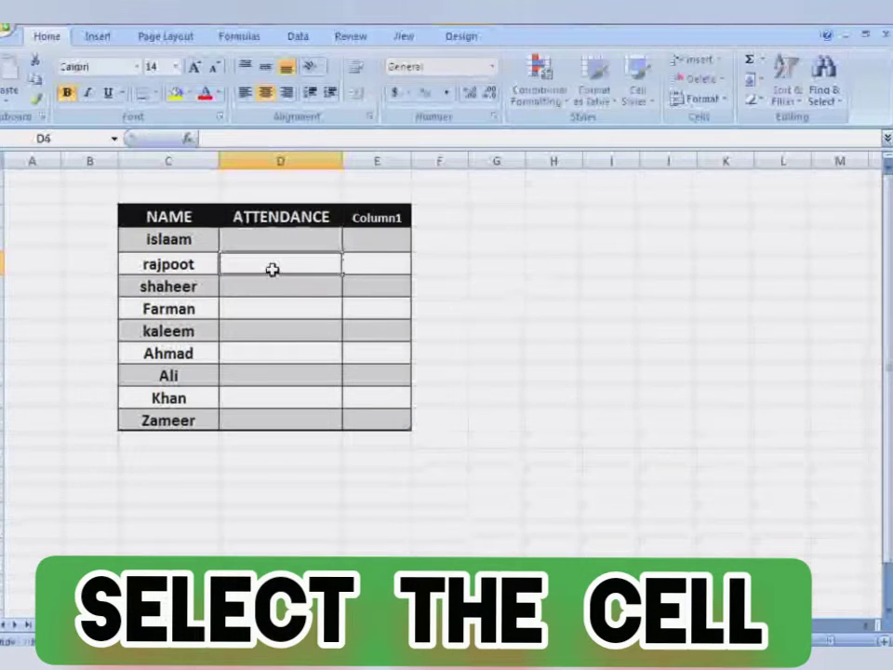
{"action": "left_click", "coordinate": [266, 244]}
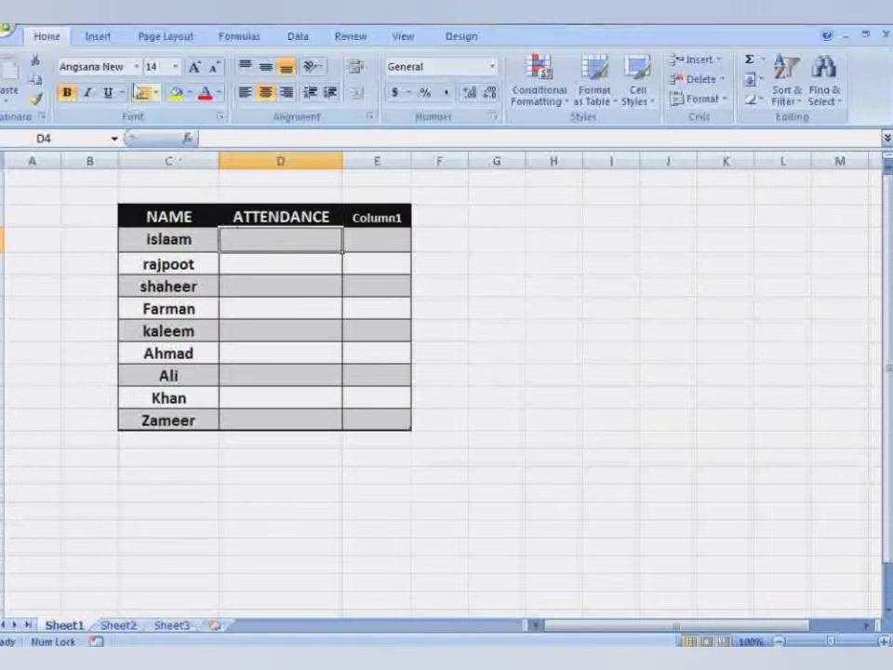
{"action": "left_click", "coordinate": [98, 37]}
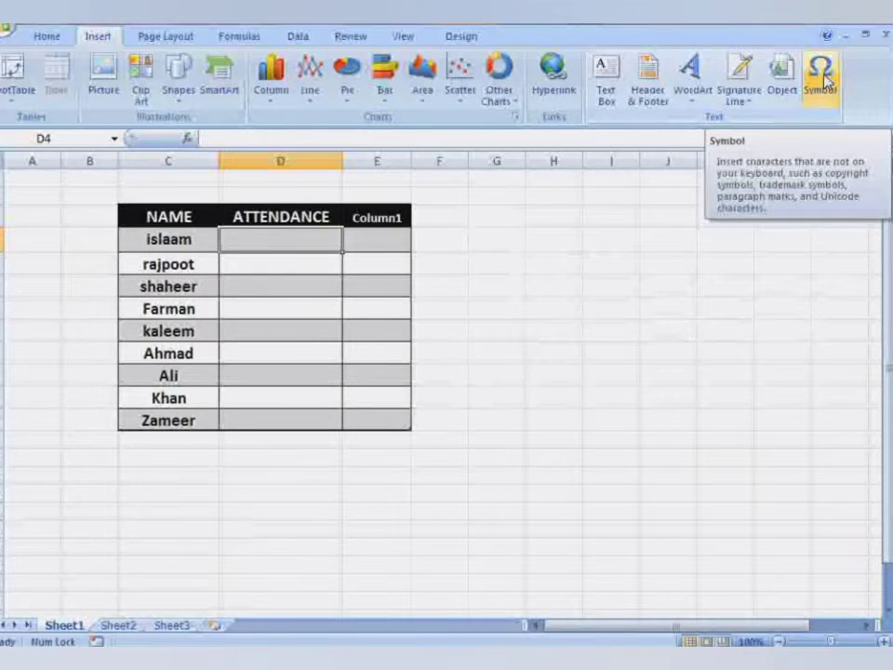
Open the Symbol dialog from the Text group on the Insert ribbon.
{"action": "left_click", "coordinate": [824, 84]}
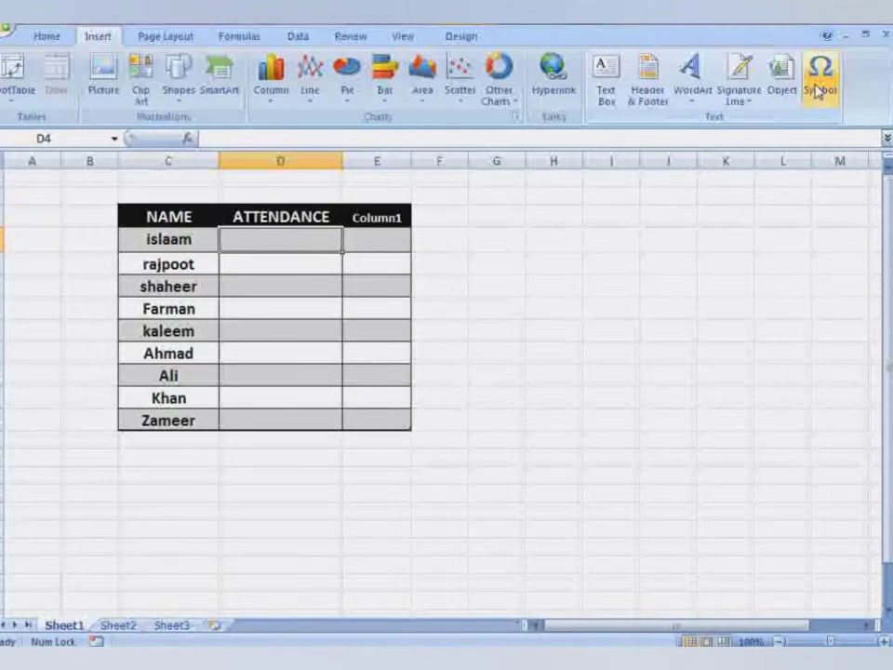
{"action": "left_click", "coordinate": [816, 90]}
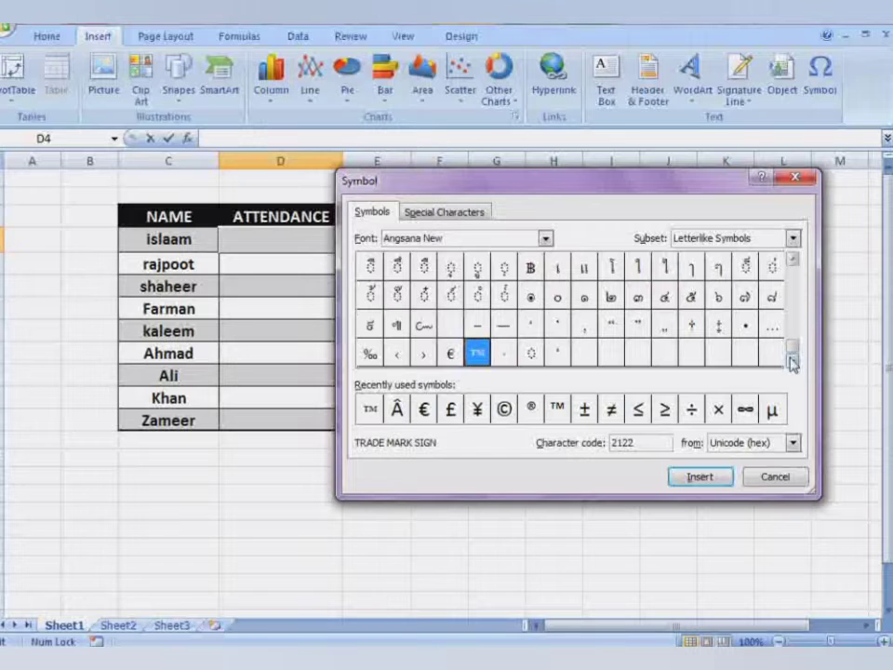
{"action": "left_click_drag", "start_coordinate": [792, 349], "coordinate": [794, 340]}
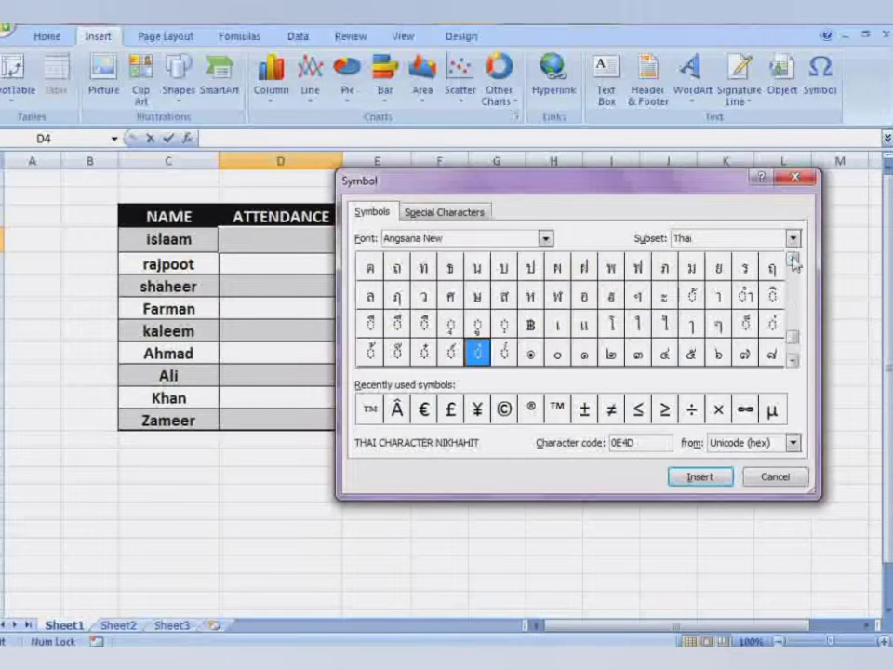
{"action": "left_click", "coordinate": [794, 261]}
{"action": "left_click", "coordinate": [793, 361]}
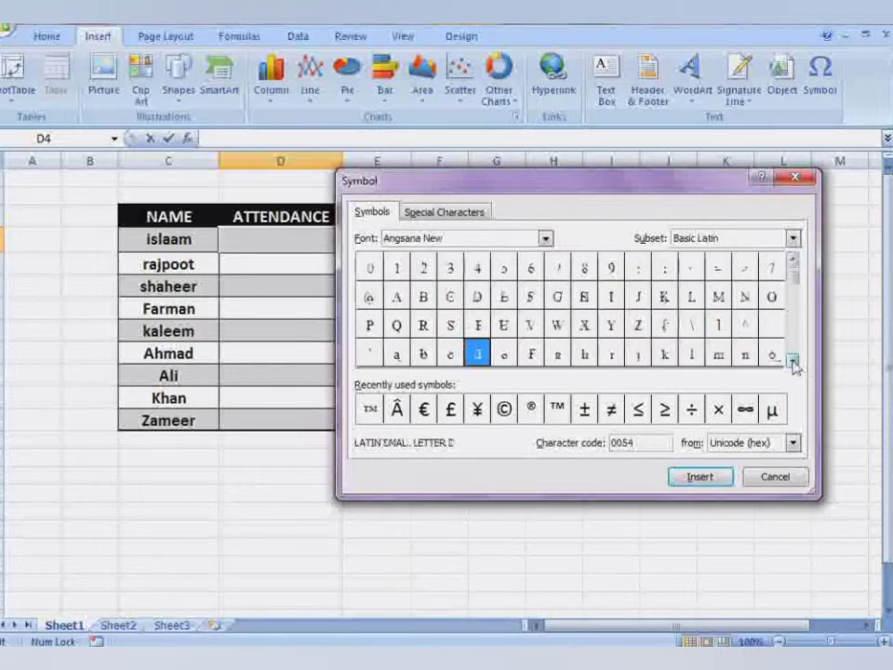
{"action": "left_click", "coordinate": [793, 361]}
{"action": "left_click", "coordinate": [794, 360]}
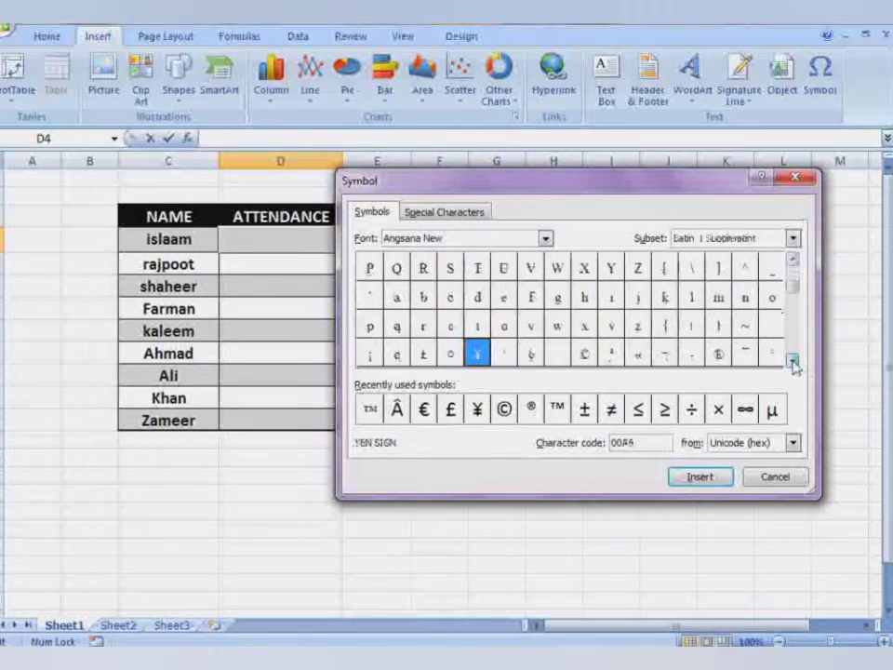
{"action": "left_click", "coordinate": [793, 361]}
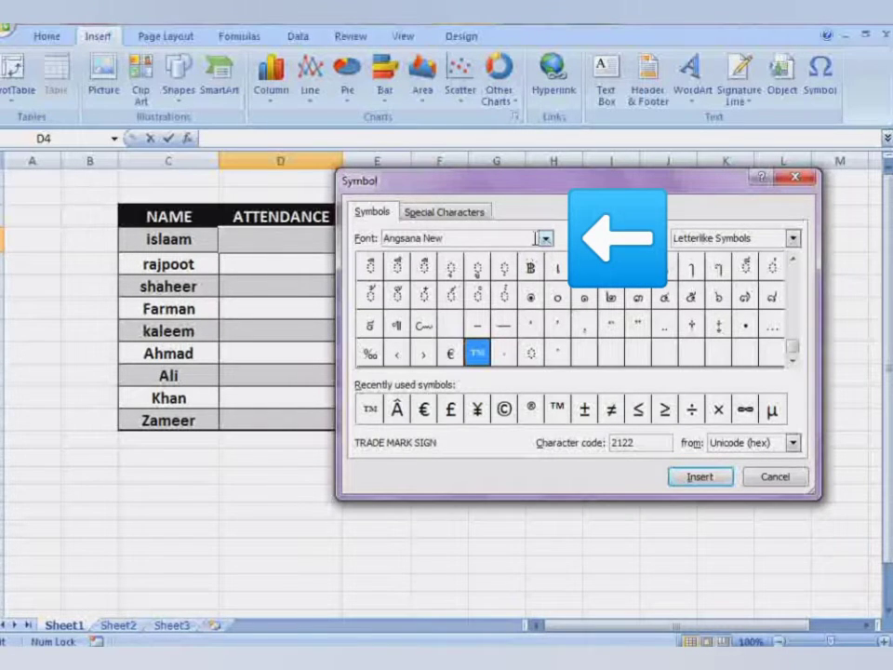
Scroll the Symbol dialog's Font list down and choose Wingdings 2.
{"action": "left_click", "coordinate": [545, 238]}
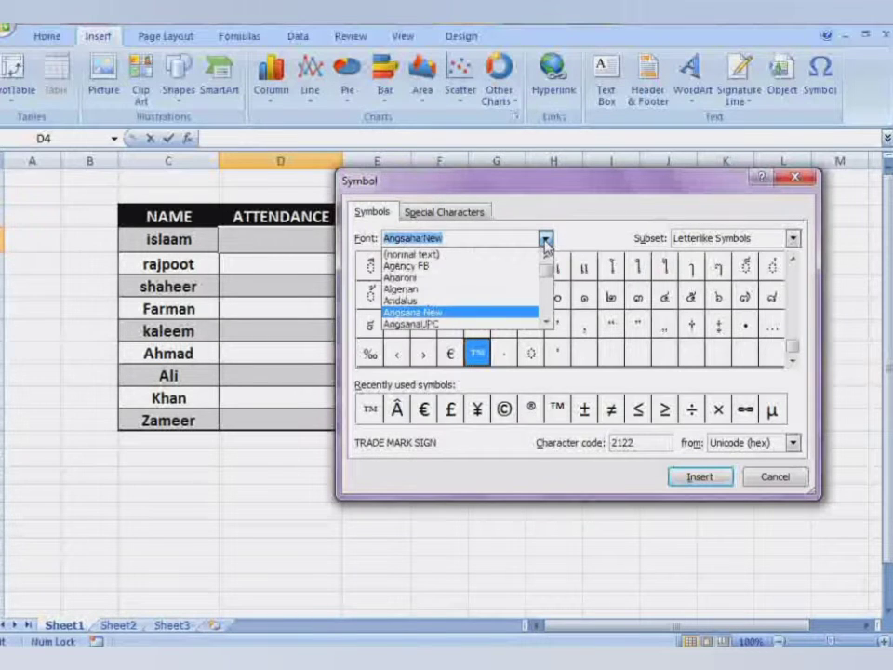
{"action": "left_click", "coordinate": [547, 323]}
{"action": "left_click", "coordinate": [547, 322]}
{"action": "left_click", "coordinate": [547, 323]}
{"action": "left_click", "coordinate": [548, 323]}
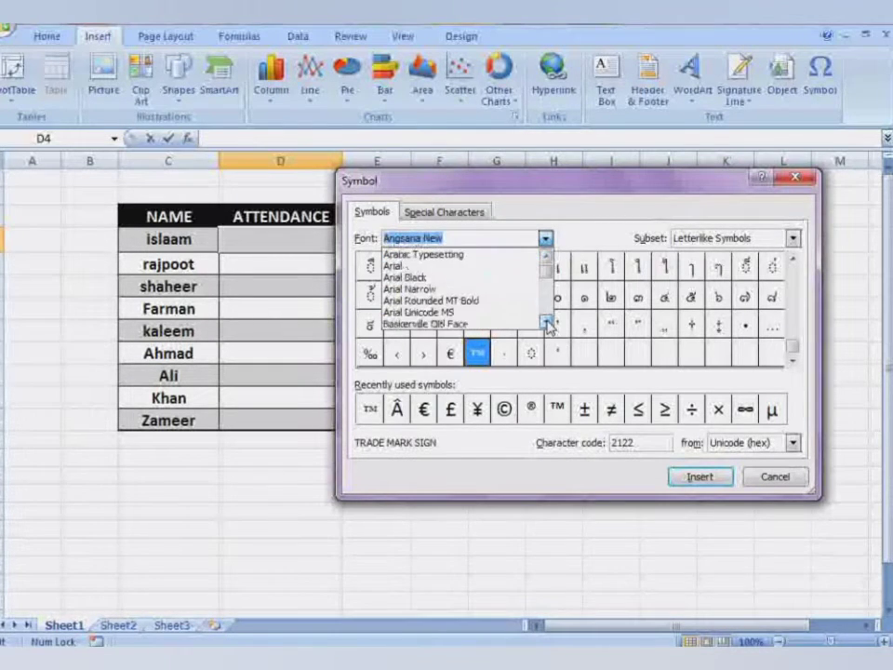
{"action": "left_click", "coordinate": [547, 322]}
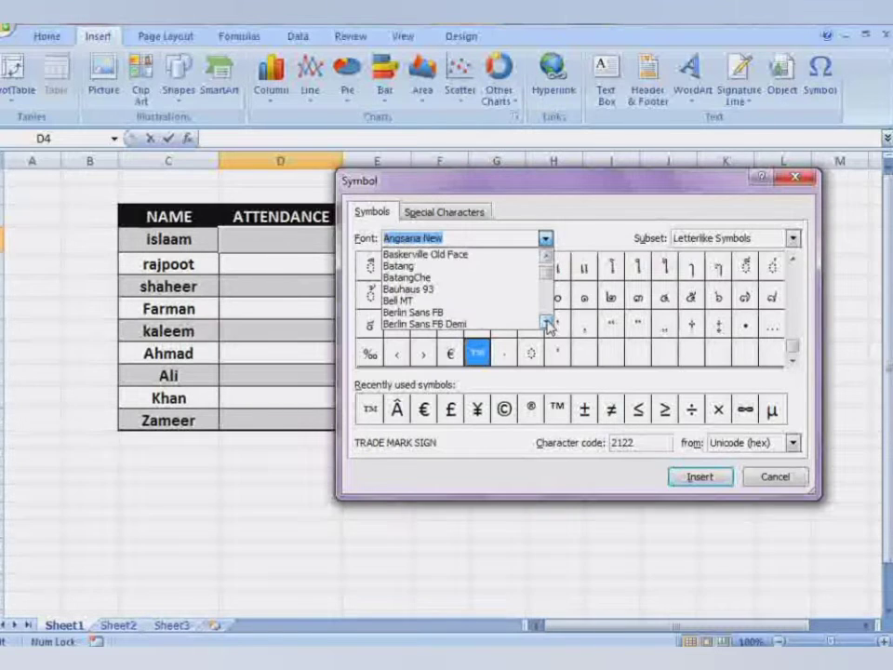
{"action": "left_click", "coordinate": [547, 322]}
{"action": "left_click", "coordinate": [547, 323]}
{"action": "left_click", "coordinate": [547, 322]}
{"action": "left_click", "coordinate": [547, 323]}
{"action": "left_click", "coordinate": [547, 323]}
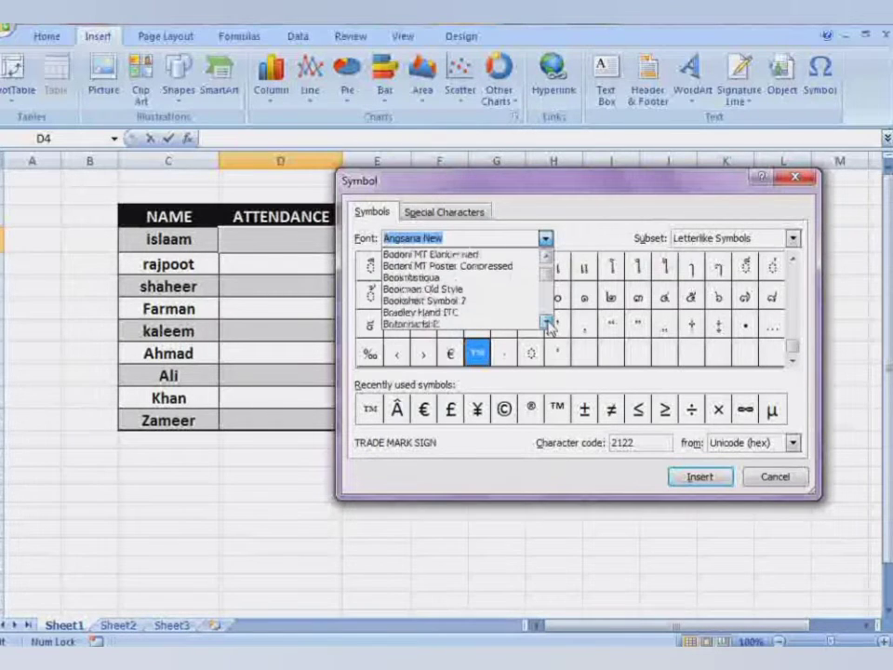
{"action": "left_click", "coordinate": [547, 323]}
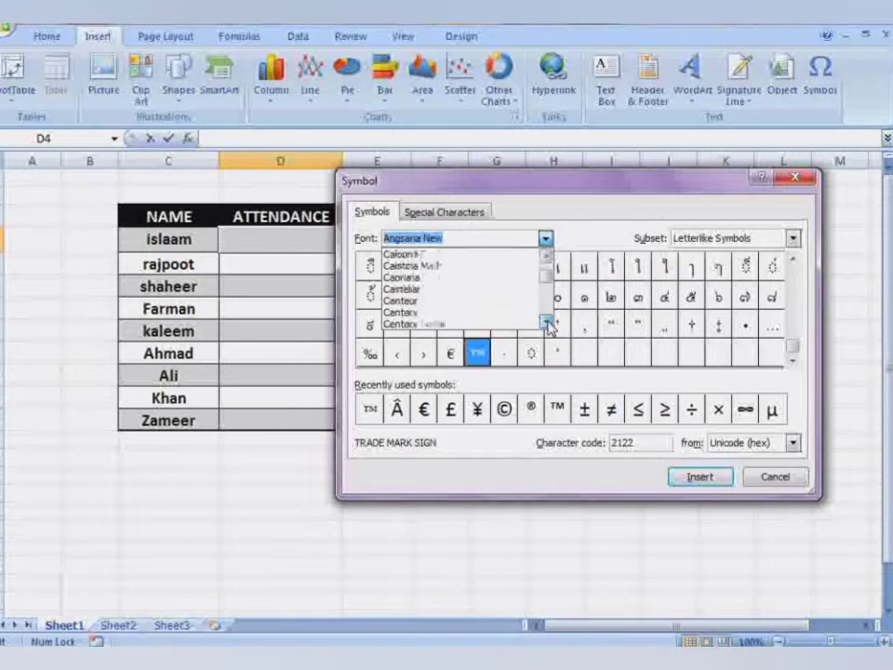
{"action": "left_click", "coordinate": [547, 322]}
{"action": "left_click", "coordinate": [547, 323]}
{"action": "left_click", "coordinate": [547, 323]}
{"action": "left_click", "coordinate": [547, 323]}
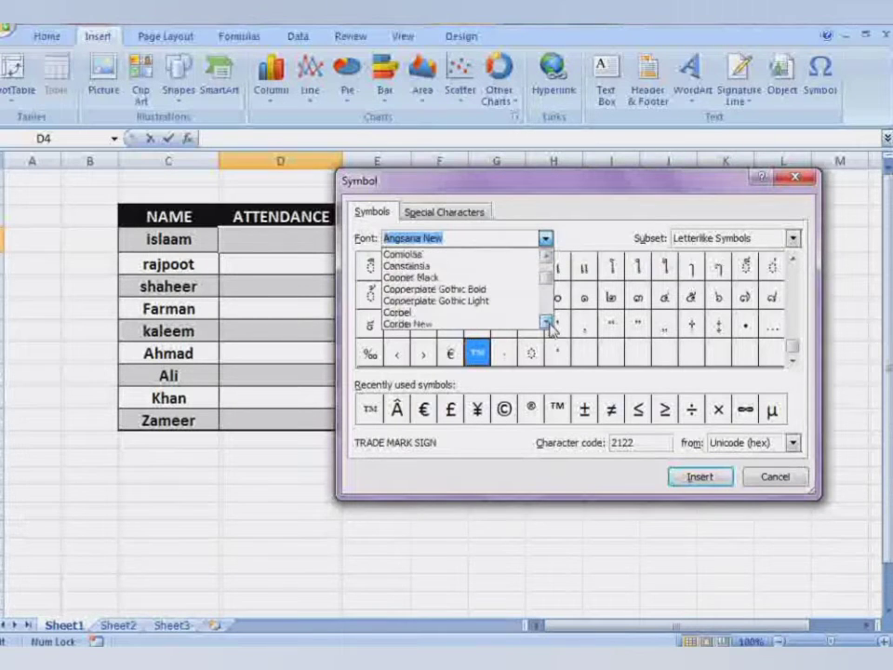
{"action": "left_click", "coordinate": [546, 323]}
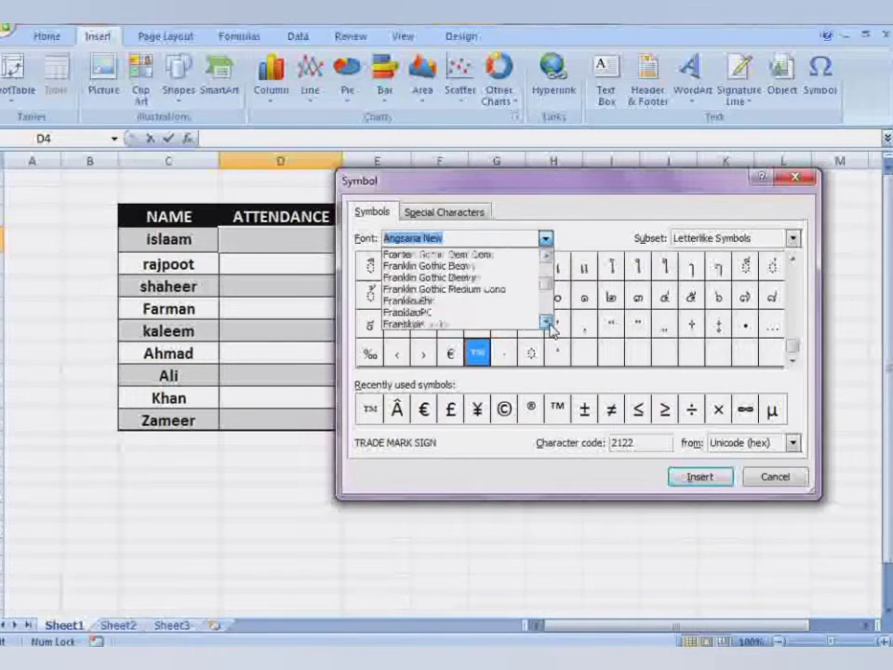
{"action": "left_click", "coordinate": [547, 323]}
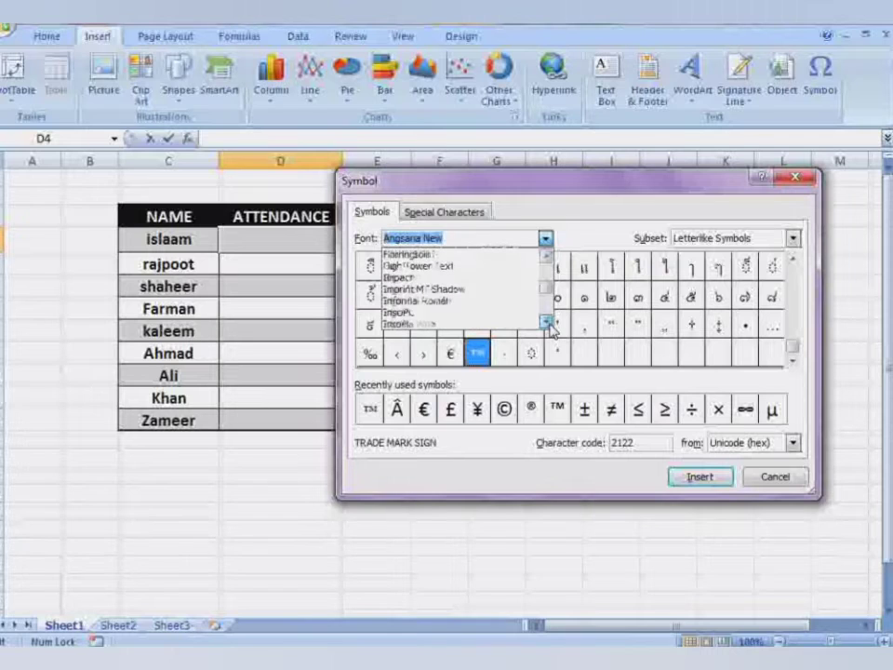
{"action": "left_click", "coordinate": [547, 323]}
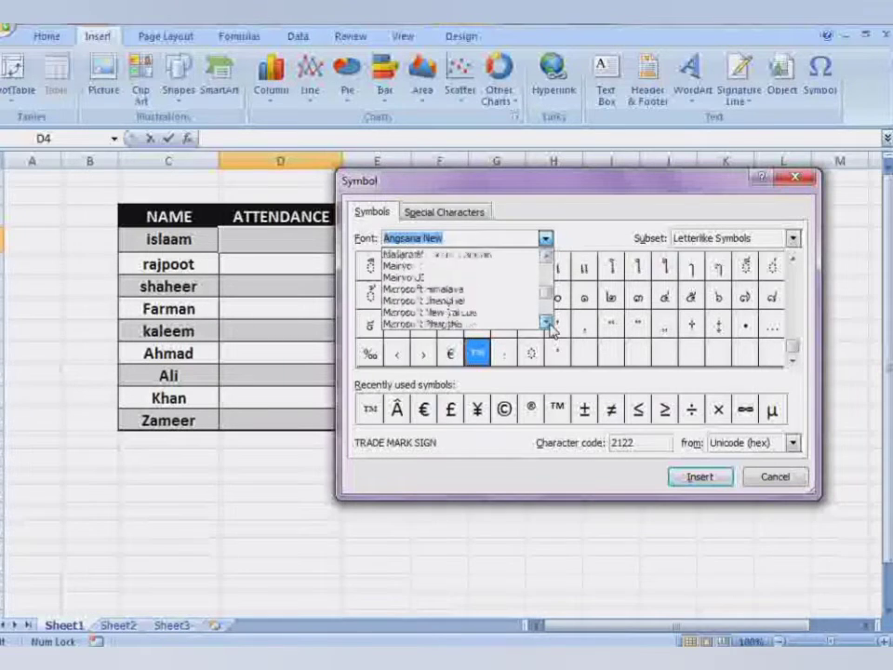
{"action": "left_click", "coordinate": [547, 322]}
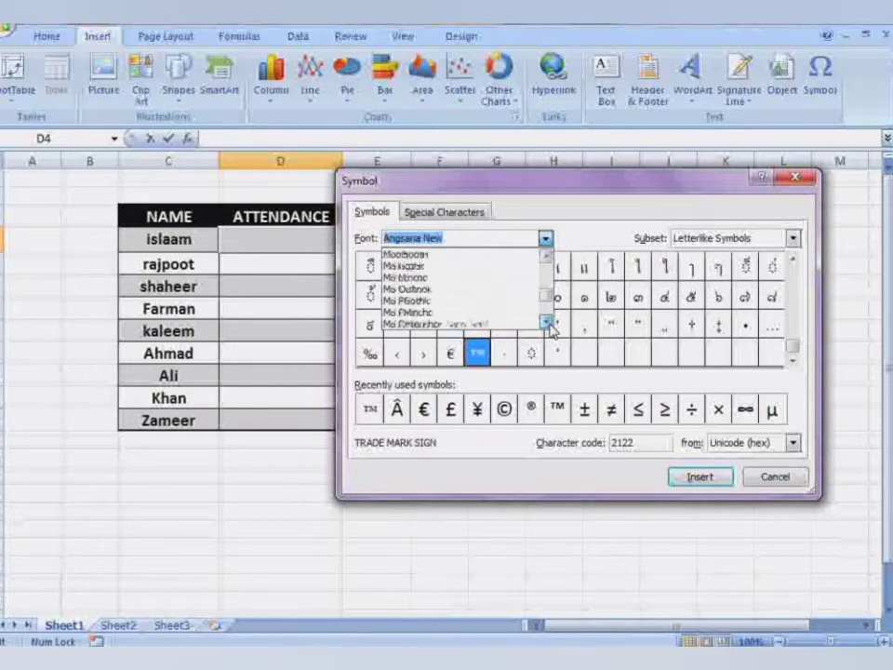
{"action": "left_click", "coordinate": [547, 323]}
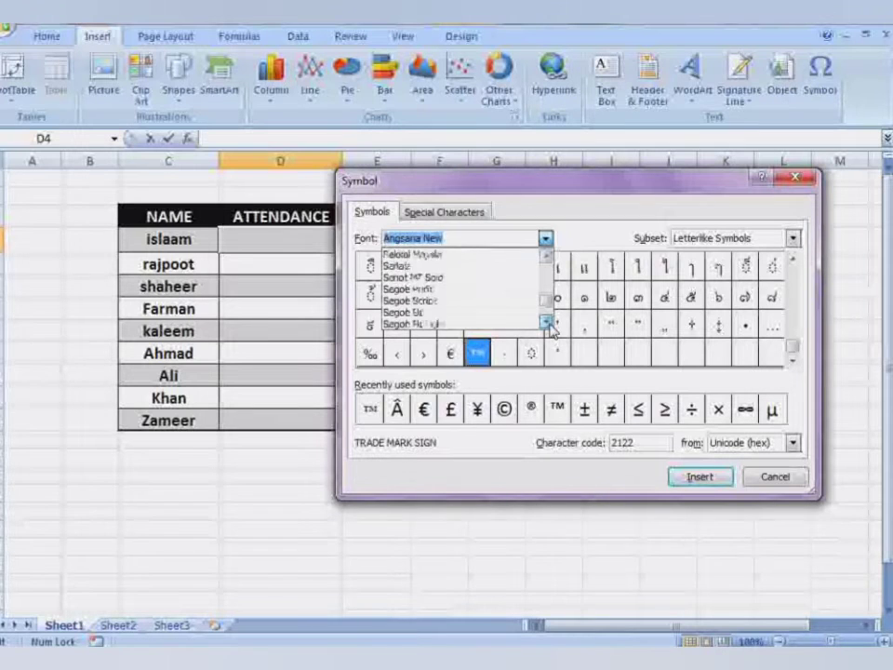
{"action": "left_click", "coordinate": [546, 323]}
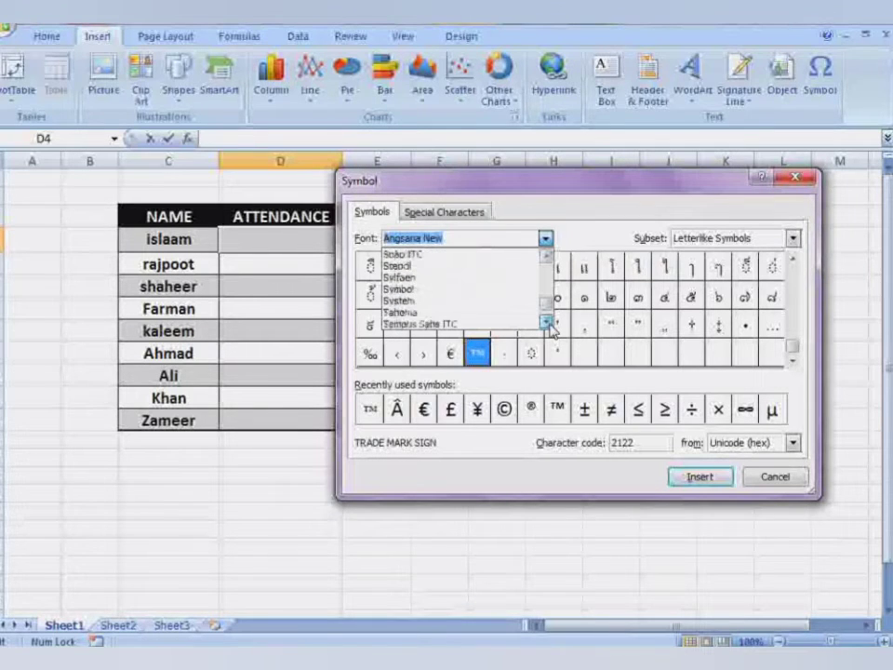
{"action": "left_click", "coordinate": [547, 323]}
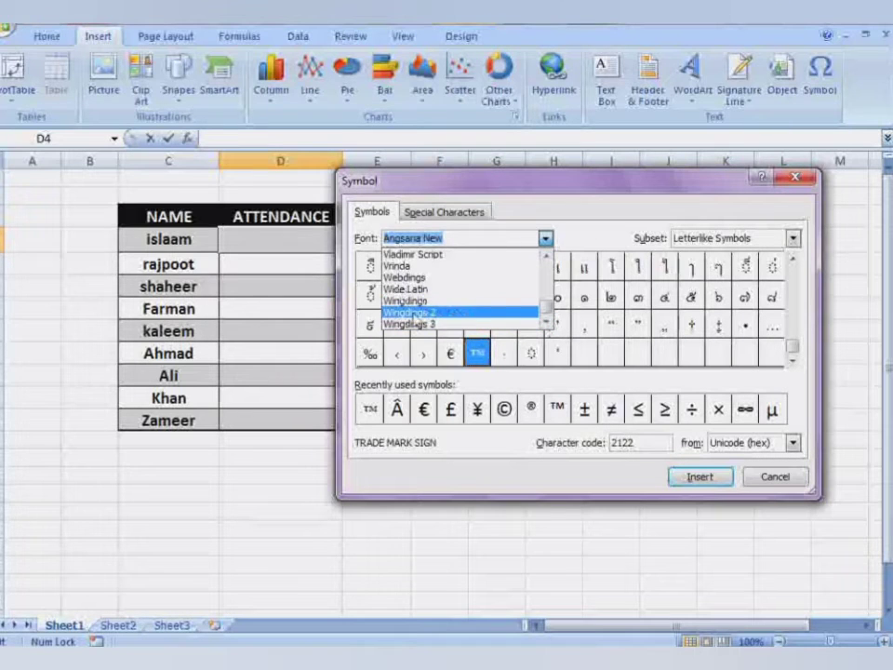
{"action": "left_click", "coordinate": [409, 314]}
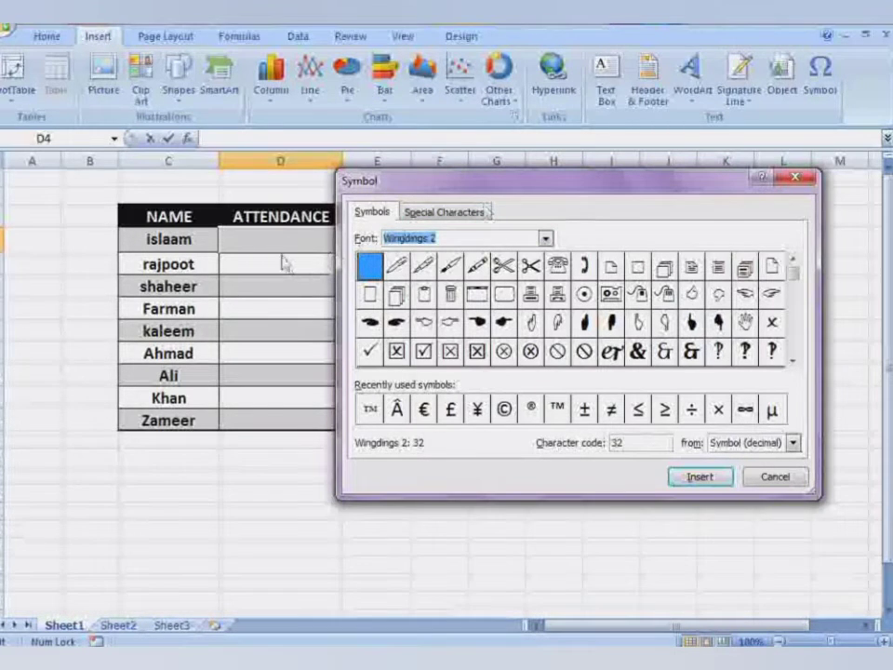
Insert the Wingdings 2 check mark into D4 and close the Symbol dialog.
{"action": "left_click", "coordinate": [370, 353]}
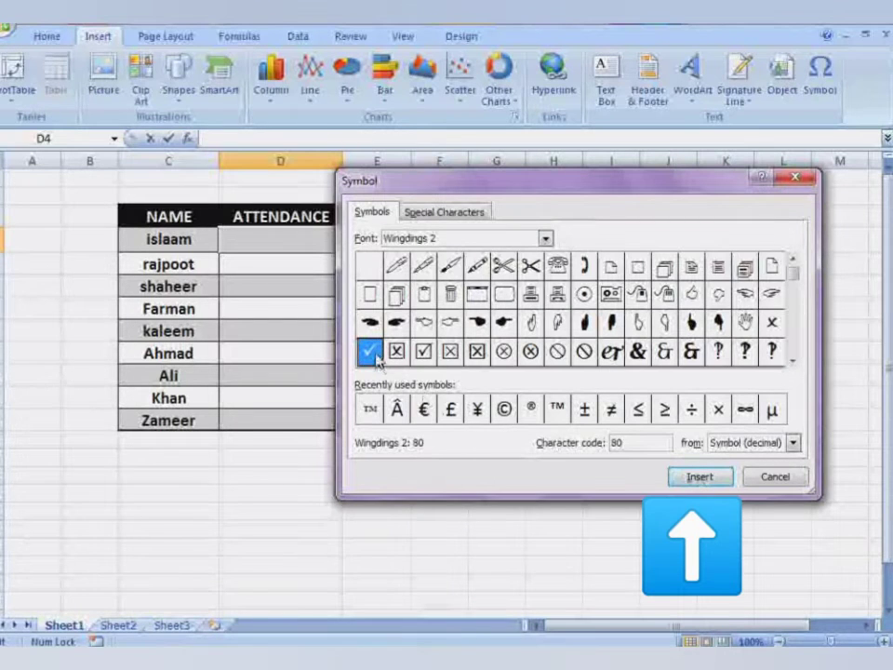
{"action": "left_click", "coordinate": [699, 478]}
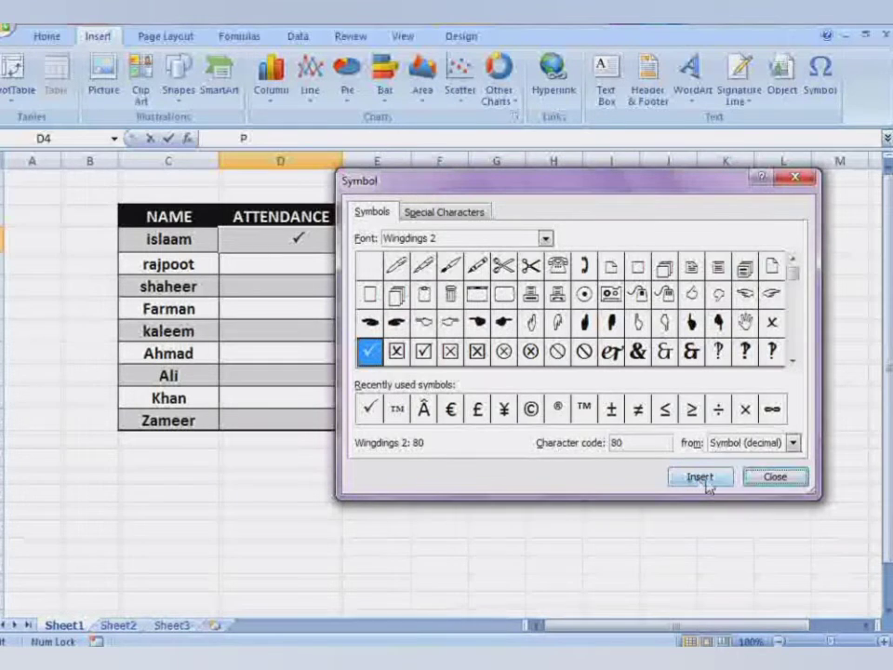
{"action": "left_click", "coordinate": [805, 483]}
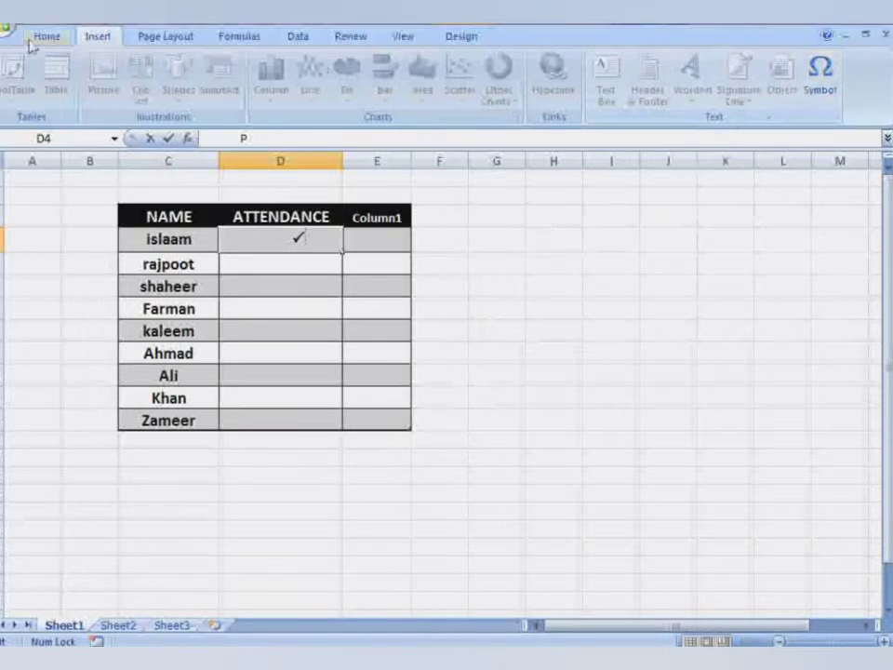
Reopen the Symbol dialog and insert the Wingdings 2 boxed X (code 84) for rajpoot.
{"action": "left_click", "coordinate": [822, 86]}
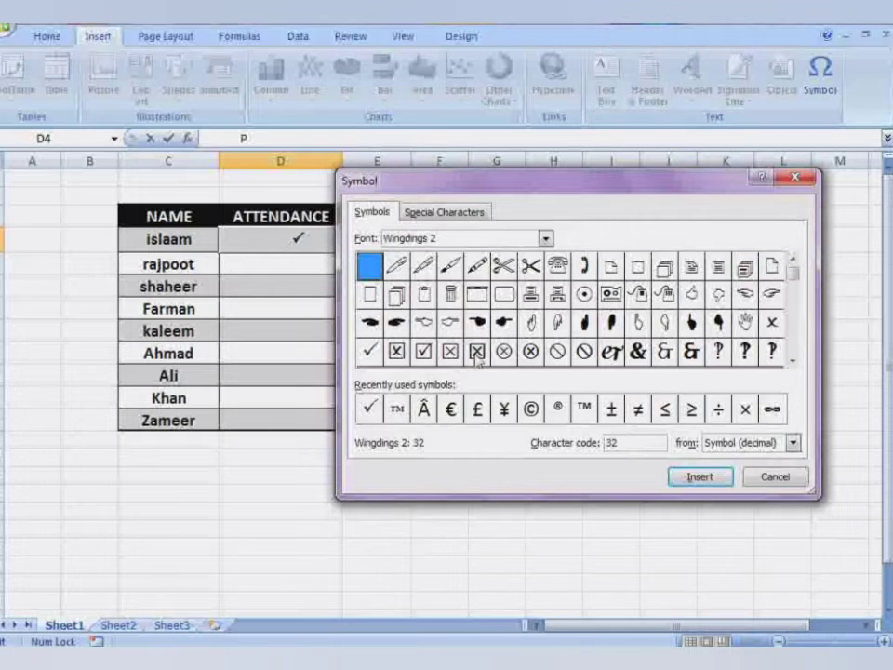
{"action": "left_click", "coordinate": [478, 358]}
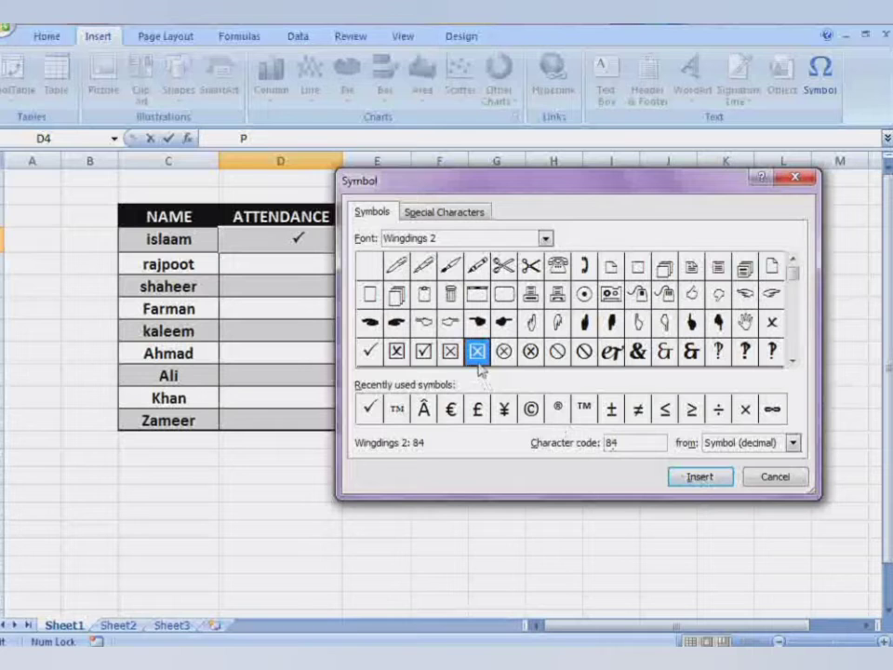
{"action": "left_click", "coordinate": [699, 477]}
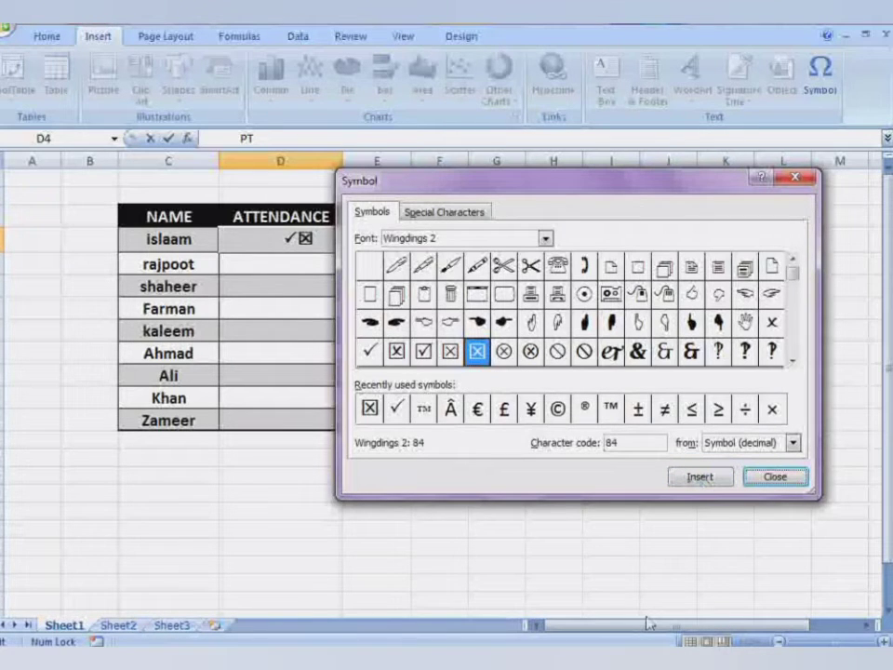
{"action": "left_click", "coordinate": [699, 477]}
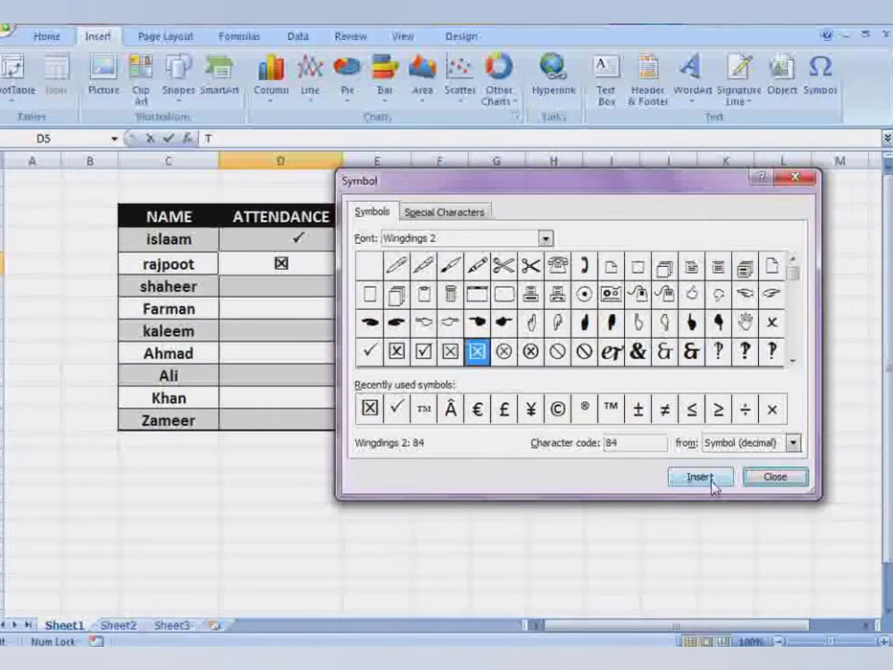
Close the Symbol dialog and return to the Home ribbon.
{"action": "left_click", "coordinate": [768, 477]}
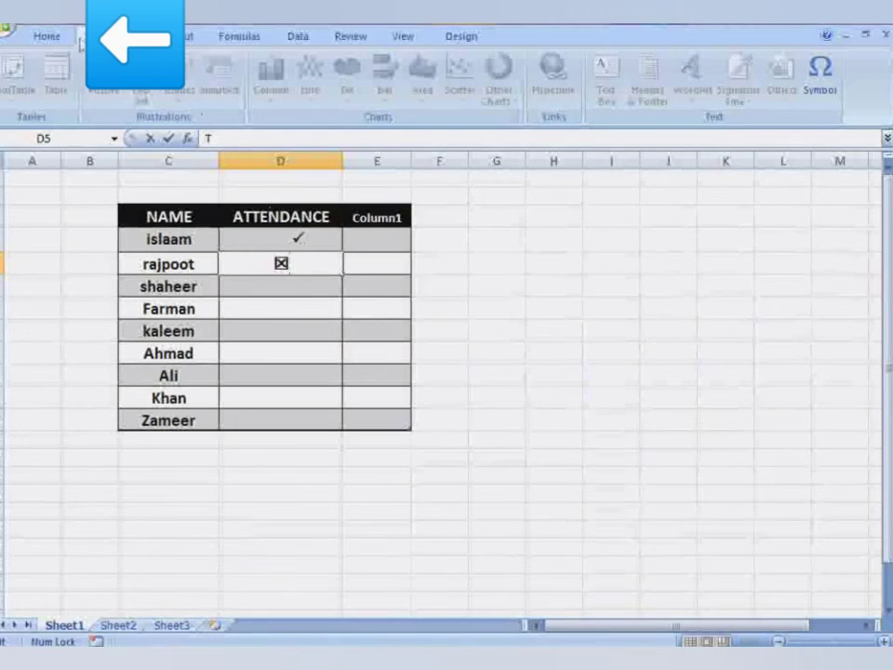
{"action": "left_click", "coordinate": [47, 39]}
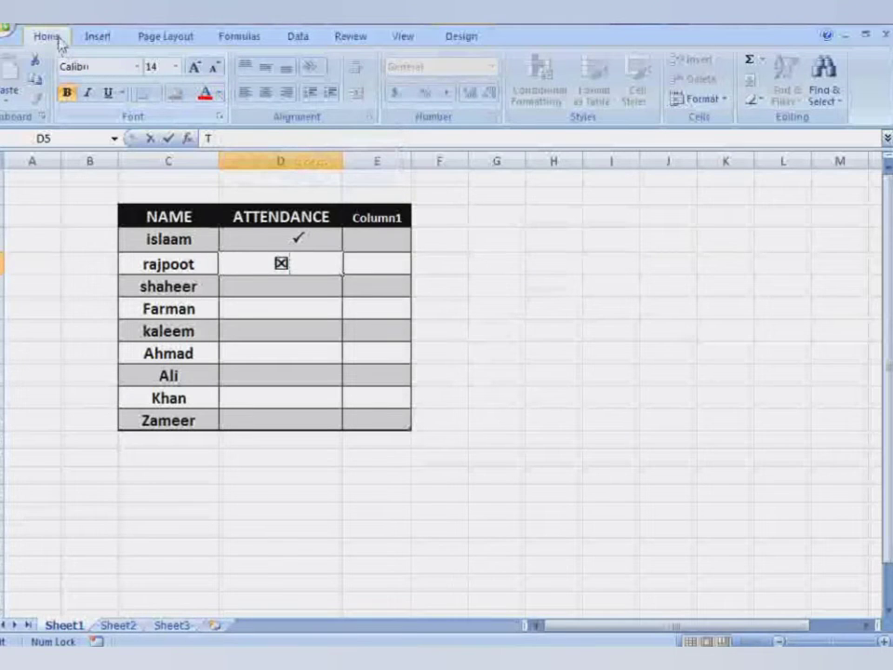
Use Font Color to turn islaam's D4 check mark red and rajpoot's D5 boxed X dark blue.
{"action": "left_click", "coordinate": [219, 94]}
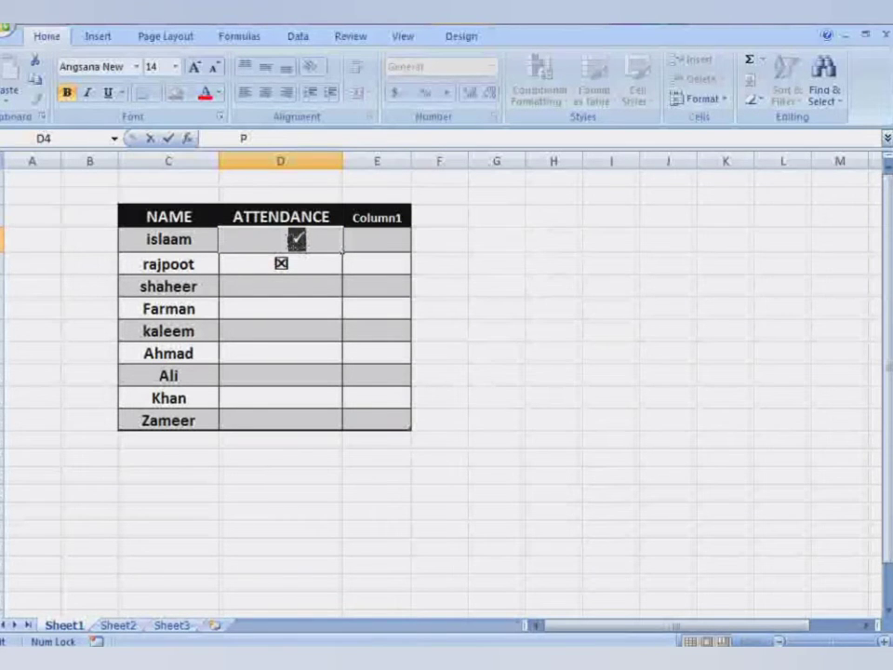
{"action": "left_click", "coordinate": [218, 92]}
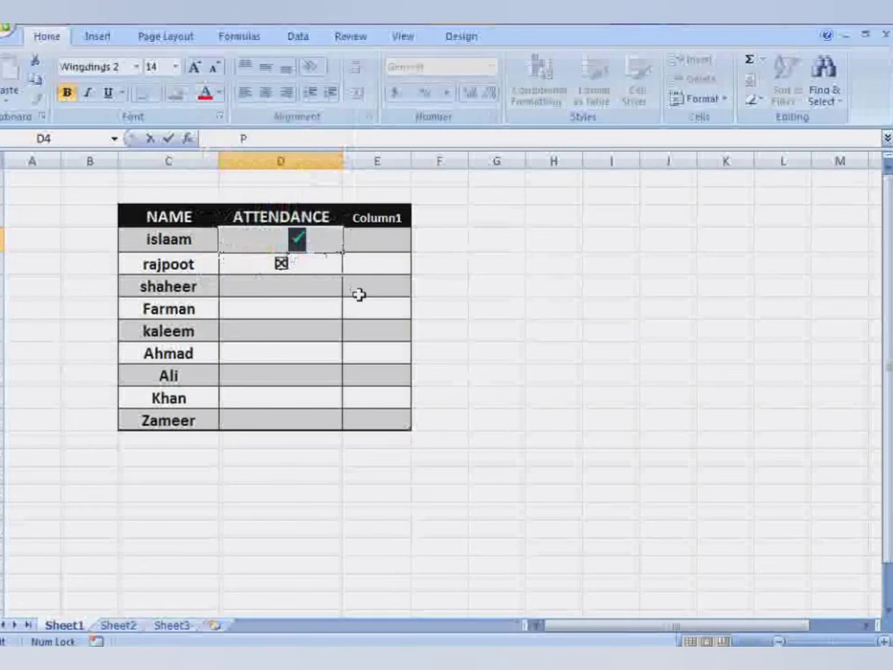
{"action": "left_click", "coordinate": [279, 264]}
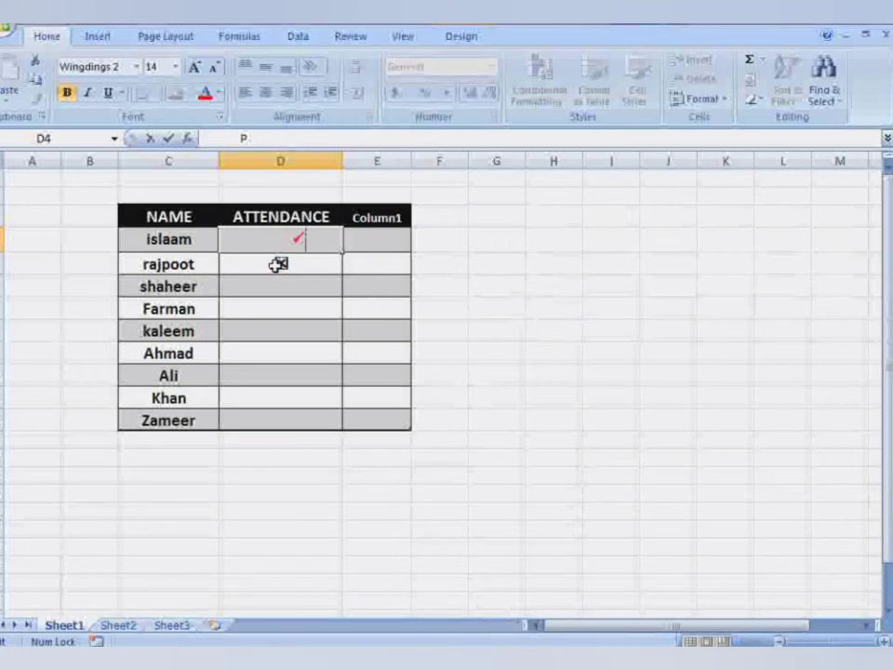
{"action": "type", "text": "T"}
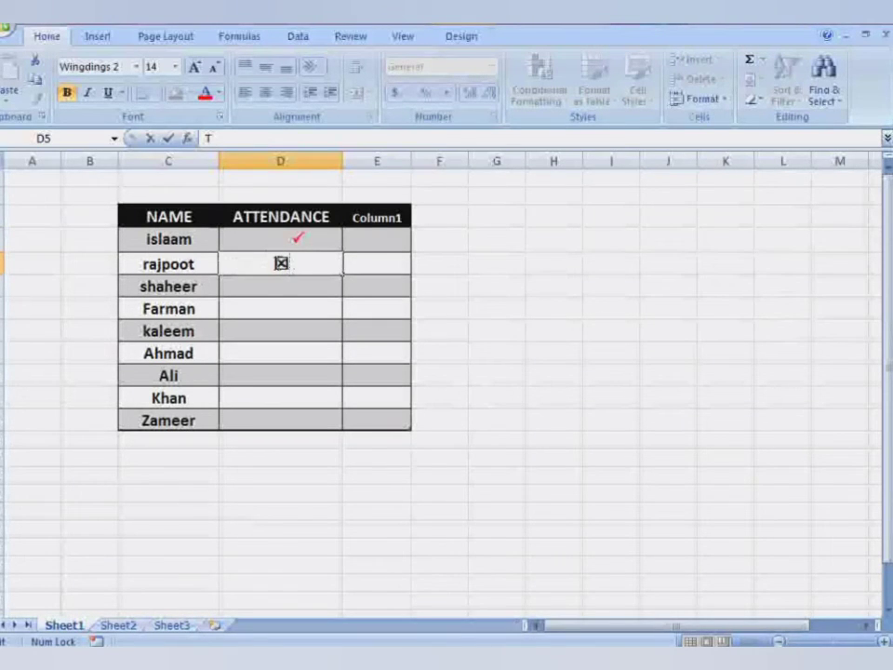
{"action": "mouse_move", "coordinate": [277, 264]}
{"action": "left_mouse_down"}
{"action": "mouse_move", "coordinate": [288, 264]}
{"action": "mouse_move", "coordinate": [279, 268]}
{"action": "left_mouse_up"}
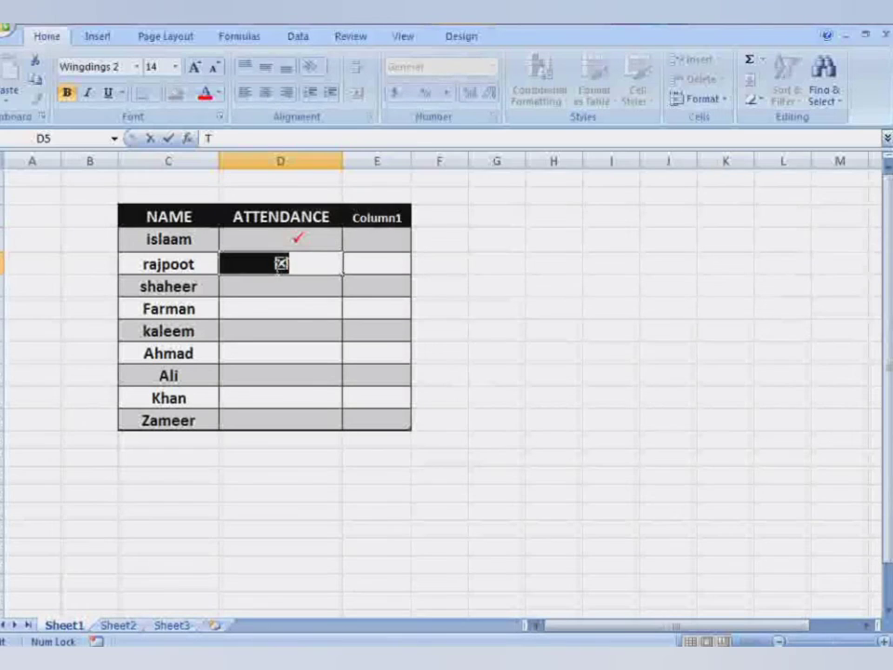
{"action": "left_click", "coordinate": [219, 93]}
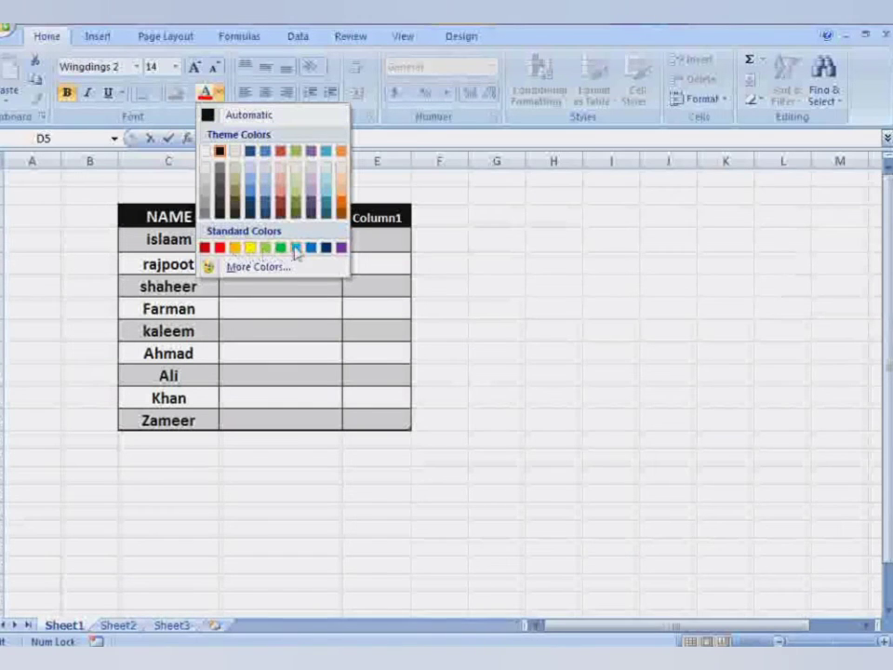
{"action": "left_click", "coordinate": [325, 247]}
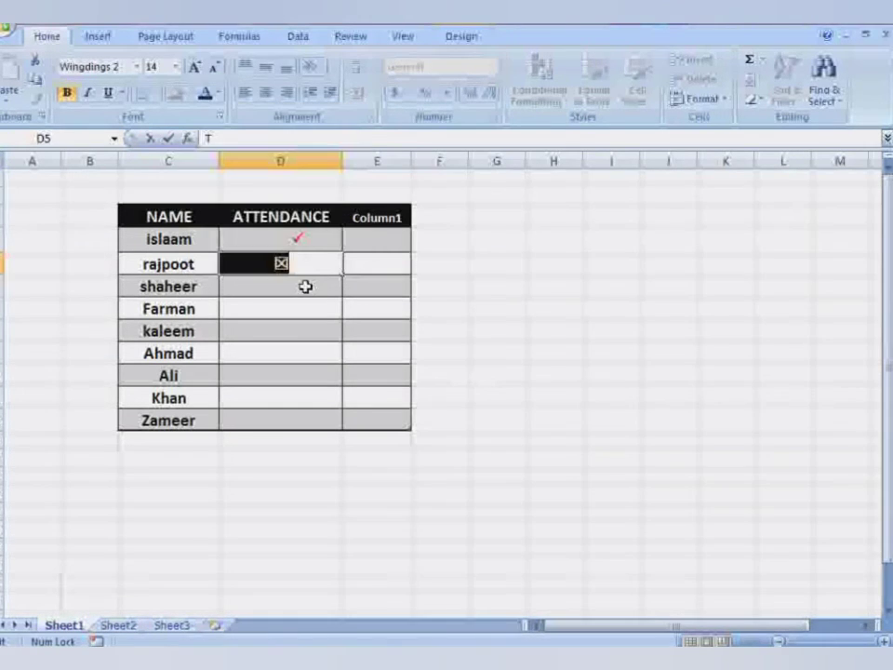
{"action": "left_click", "coordinate": [305, 282]}
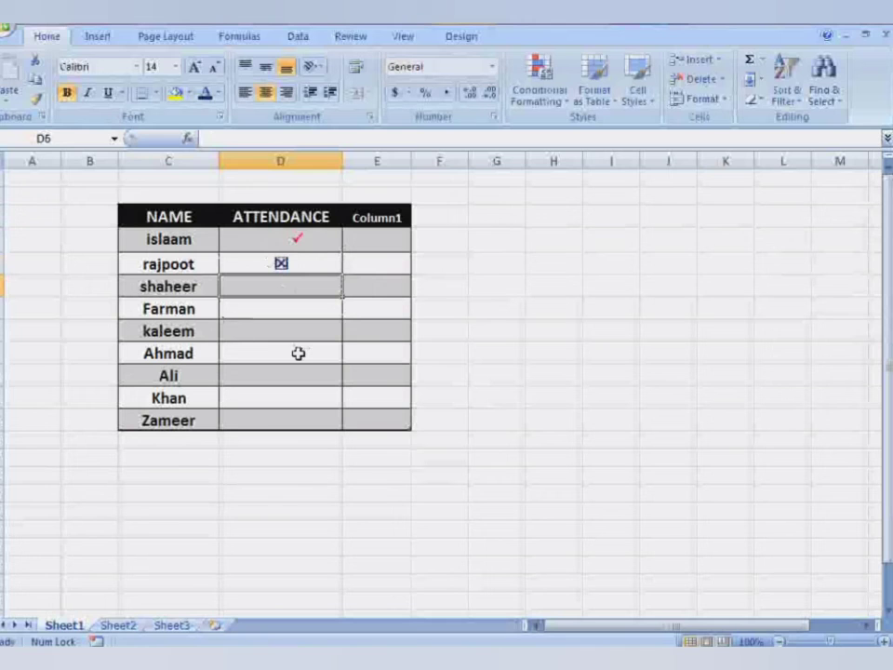